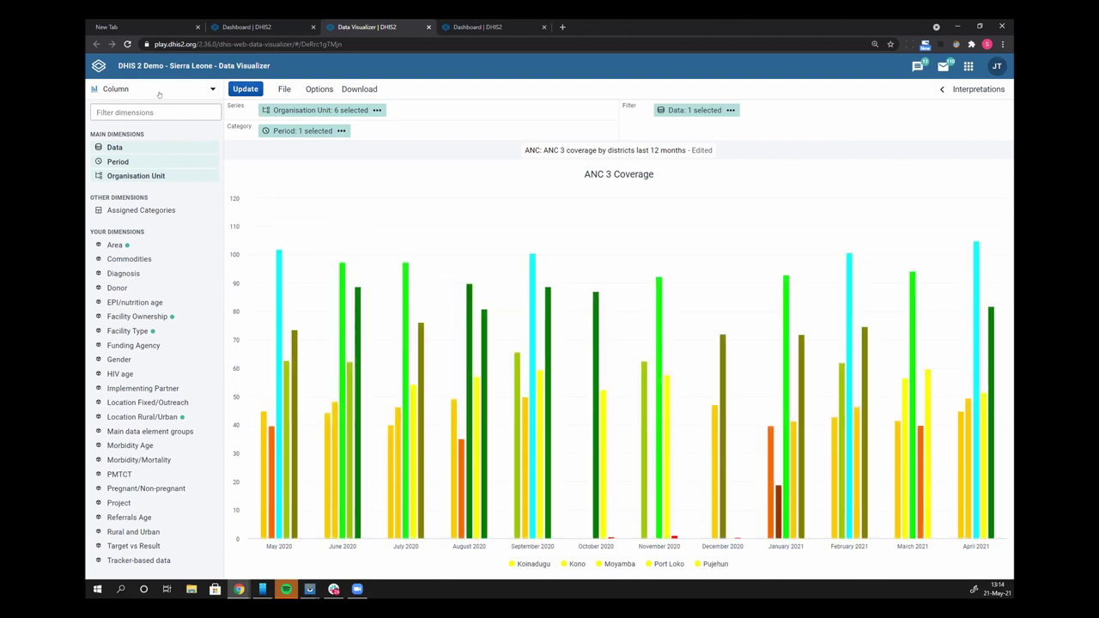
# Start a new visualization, discarding the edits to the ANC 3 coverage chart, and set its type to Scatter
pyautogui.click(158, 91)
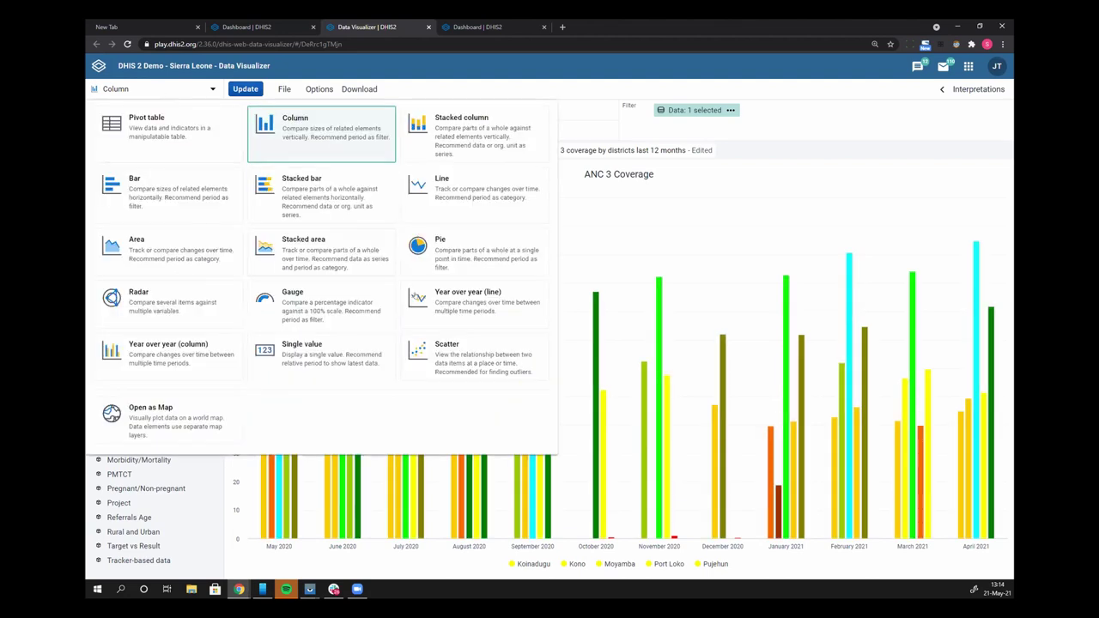
pyautogui.click(446, 364)
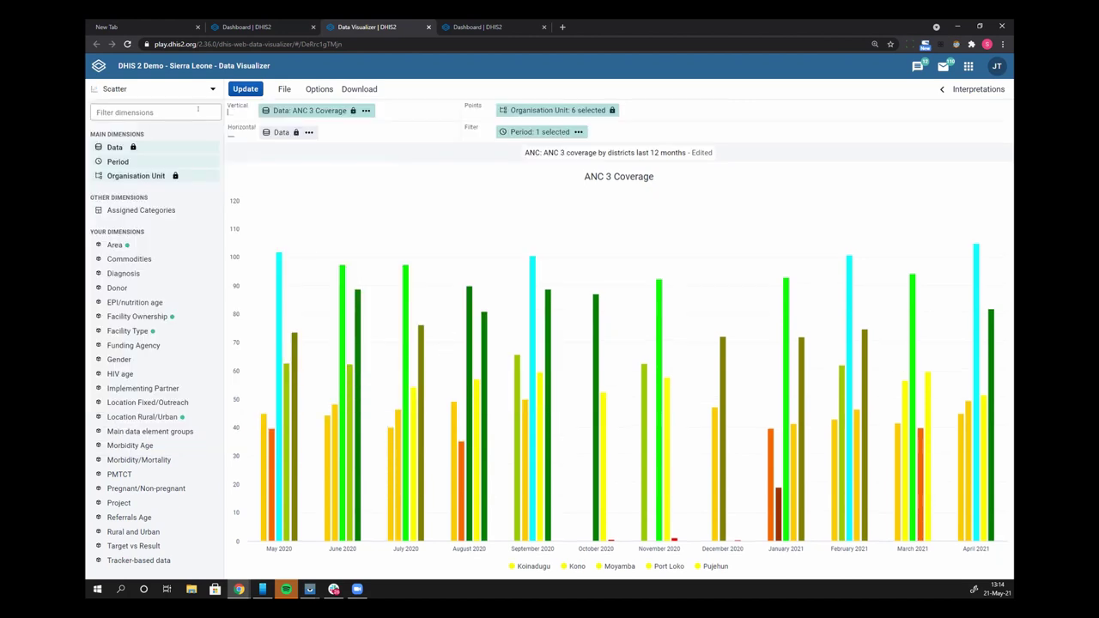
pyautogui.click(285, 89)
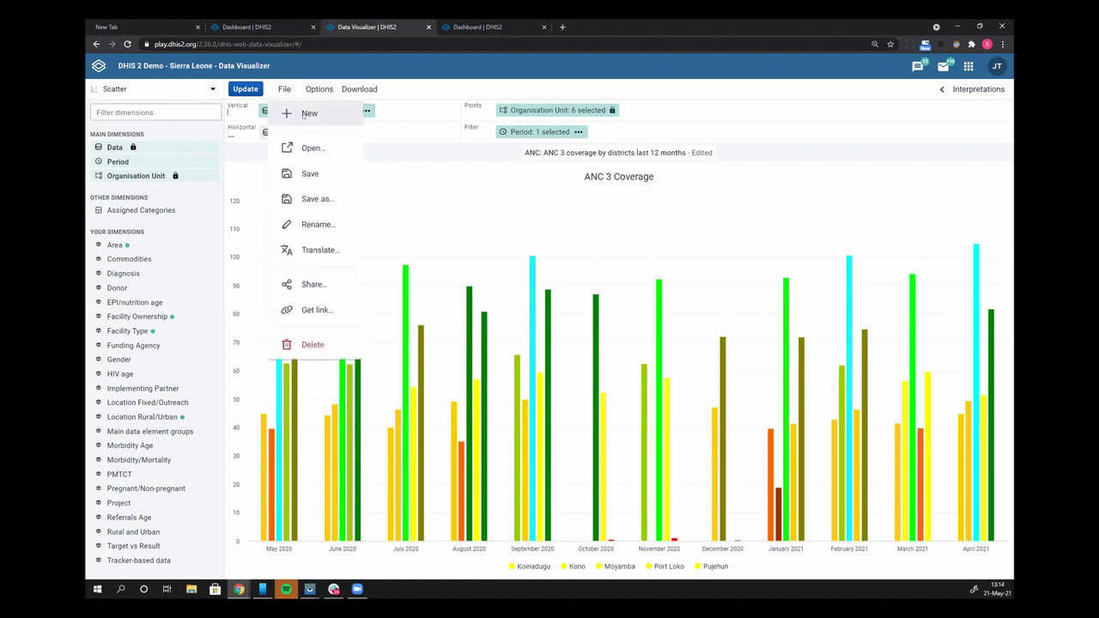
pyautogui.click(303, 116)
pyautogui.click(616, 170)
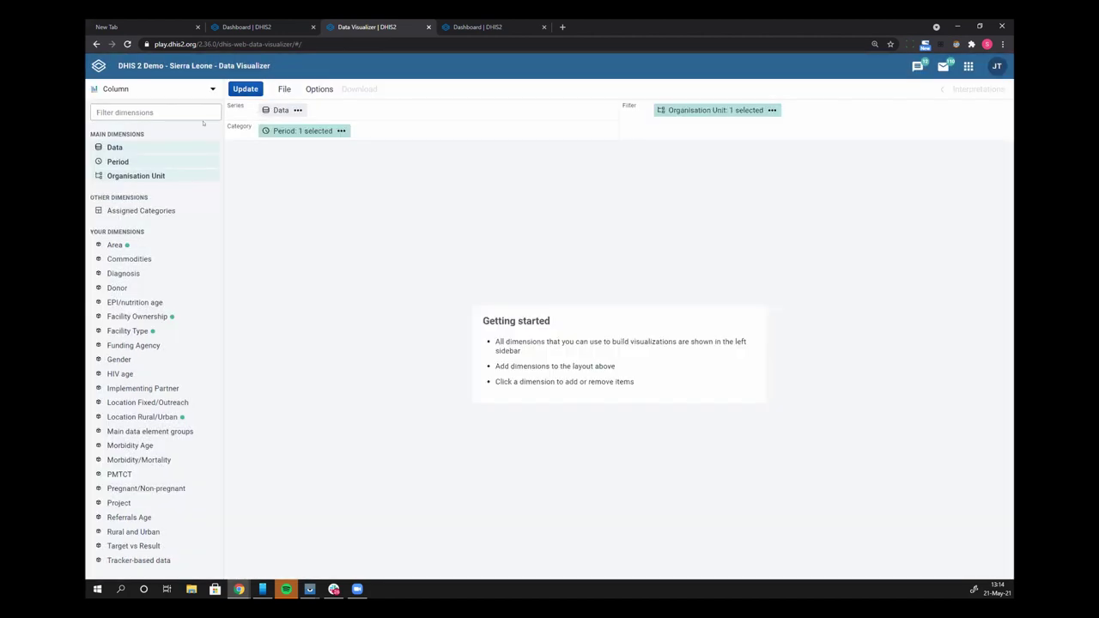
pyautogui.click(114, 90)
pyautogui.click(434, 340)
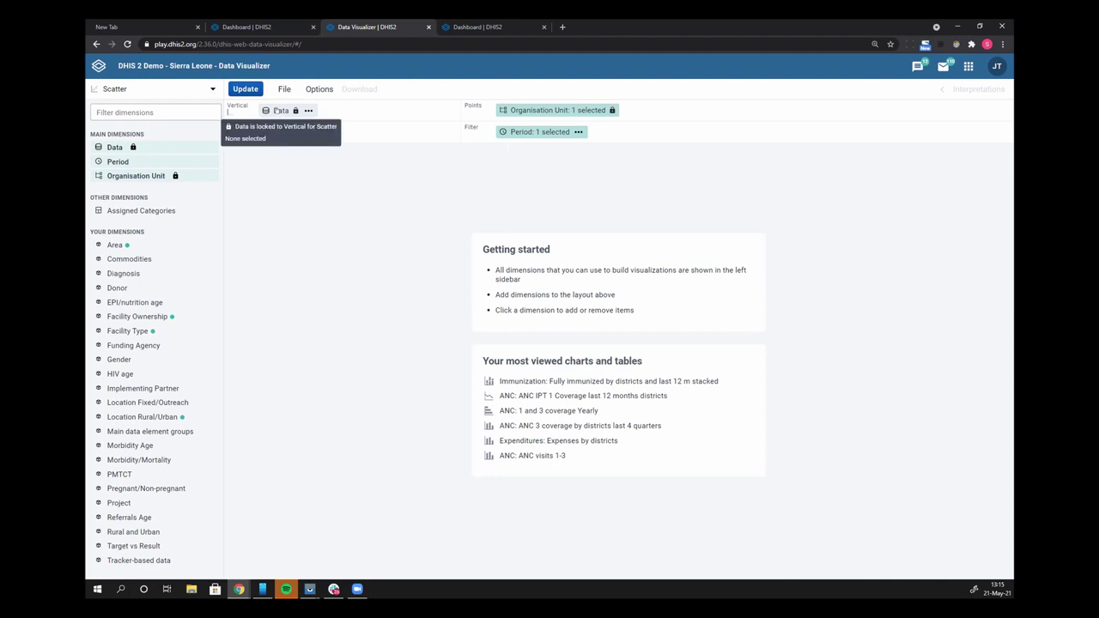
# Open the data selection for the vertical axis and filter the items of all types by "anc"
pyautogui.click(278, 111)
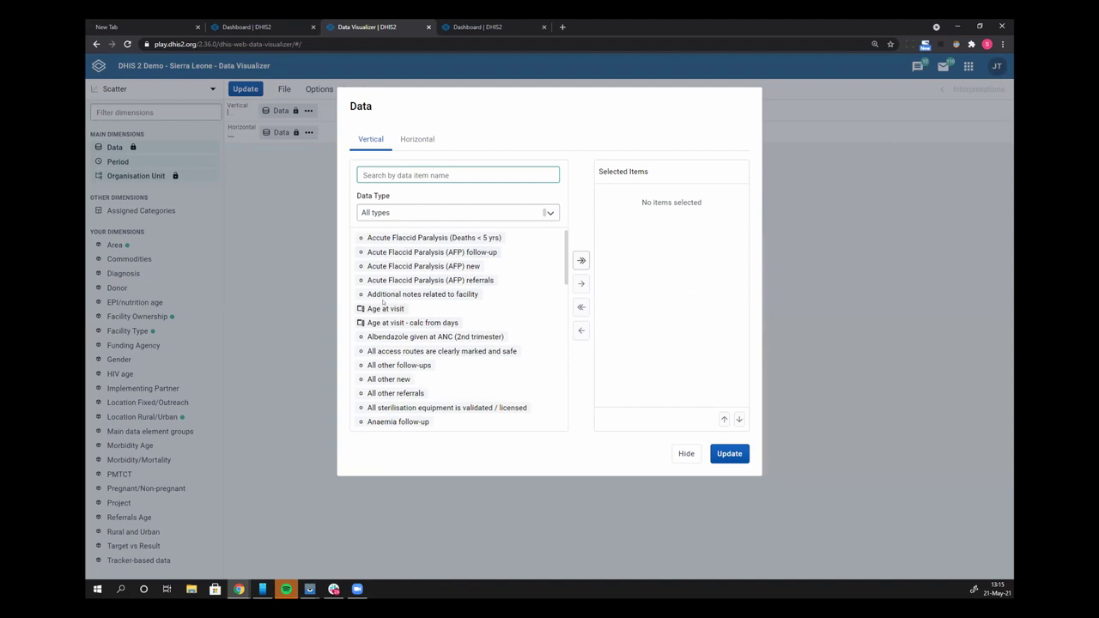
pyautogui.click(397, 214)
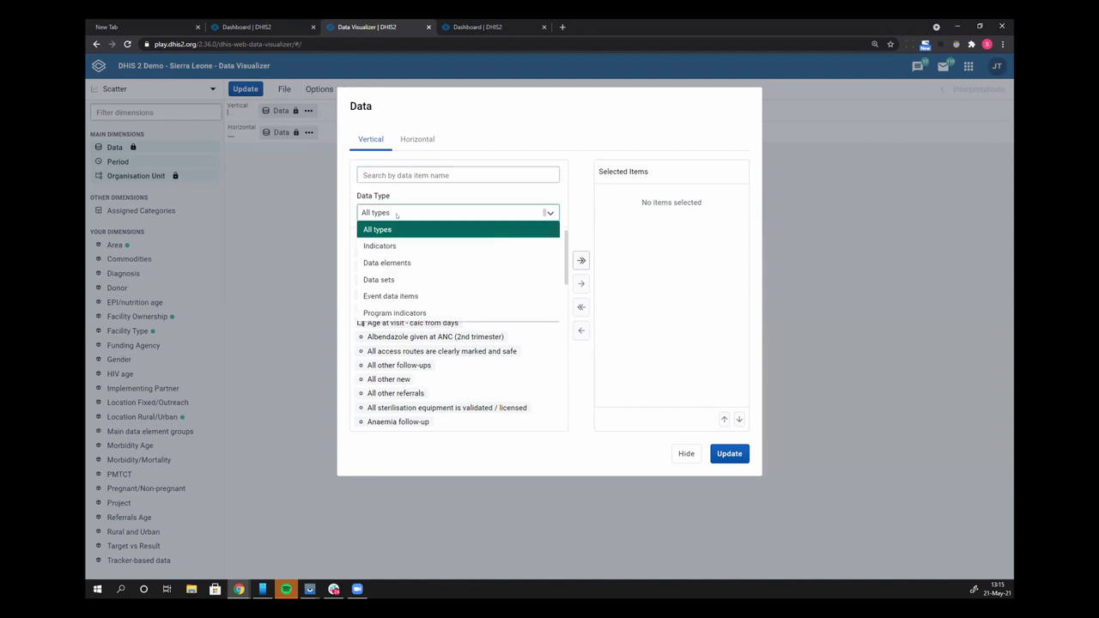
pyautogui.click(405, 196)
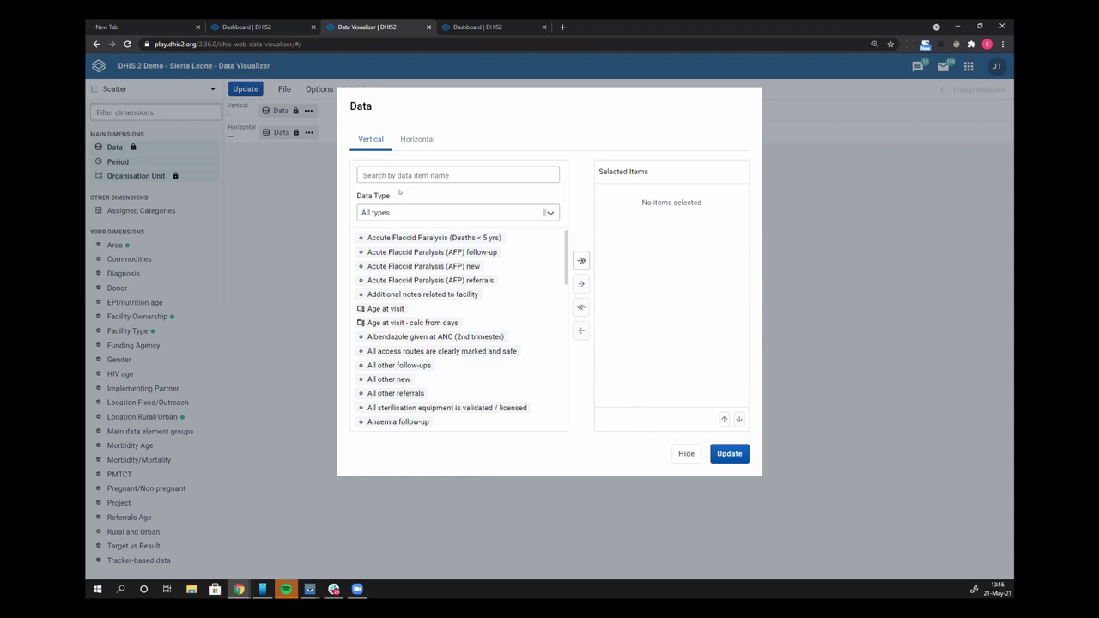
pyautogui.click(392, 175)
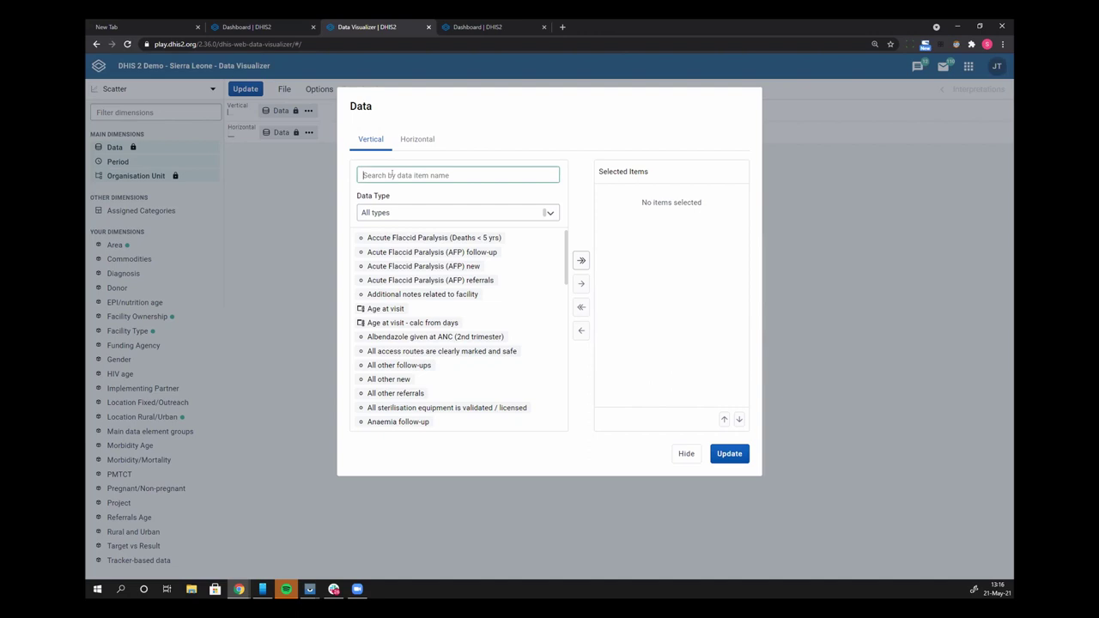
pyautogui.write('and')
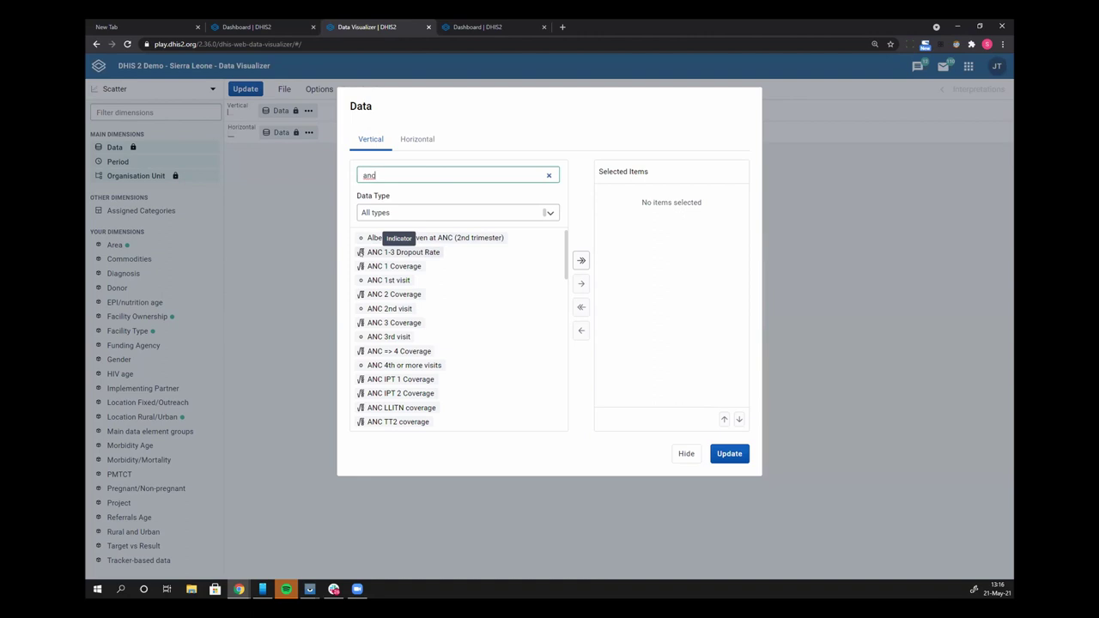
# Look through the matching data items and assign the ANC 1st visit data element to the vertical axis
pyautogui.scroll(-5, 368, 270)
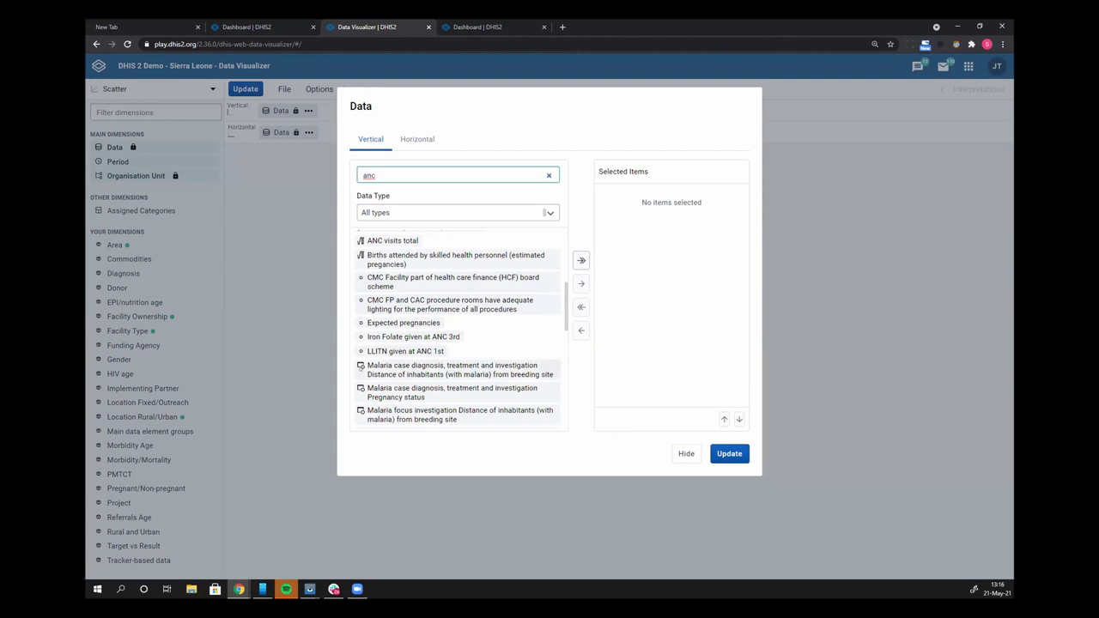
pyautogui.scroll(-3, 361, 366)
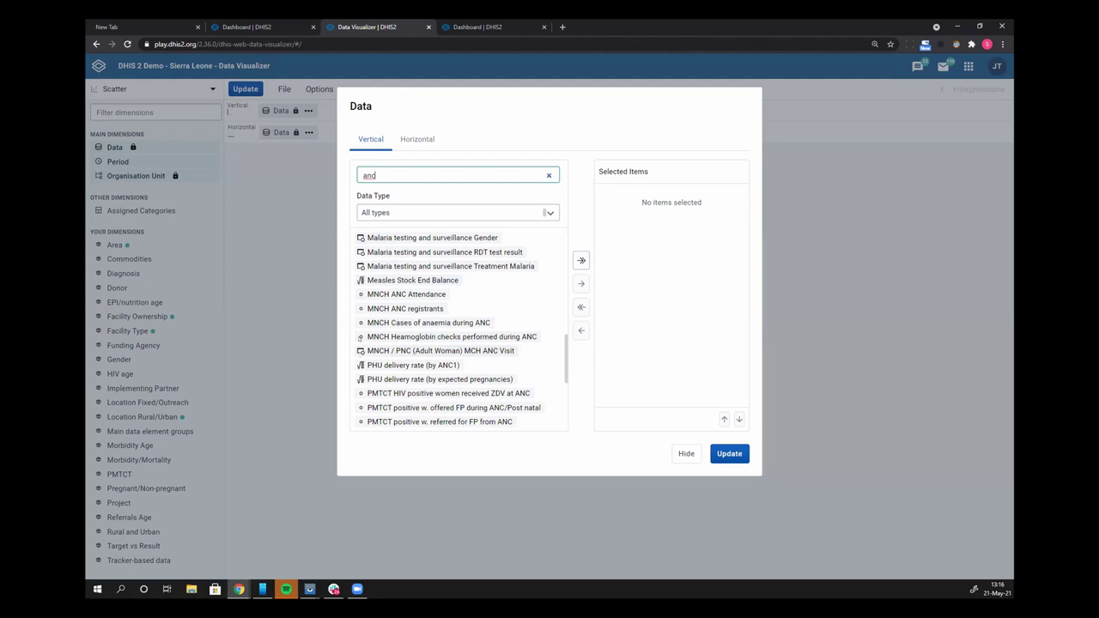
pyautogui.scroll(-3, 360, 352)
pyautogui.scroll(-3, 361, 352)
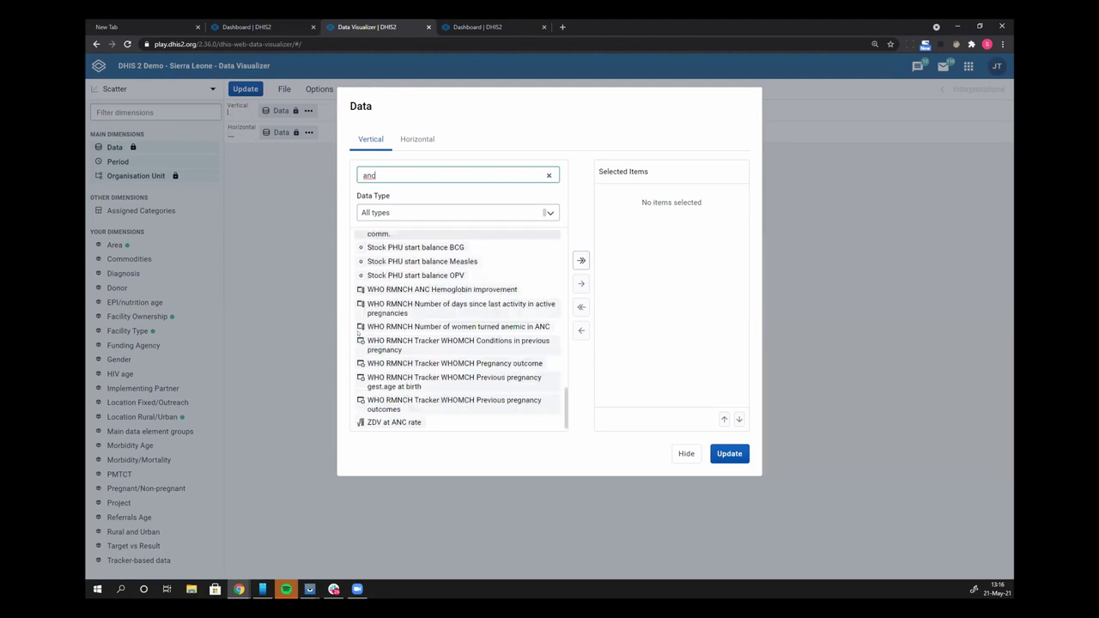
pyautogui.press('BackSpace')
pyautogui.write('d')
pyautogui.press('BackSpace')
pyautogui.write('d')
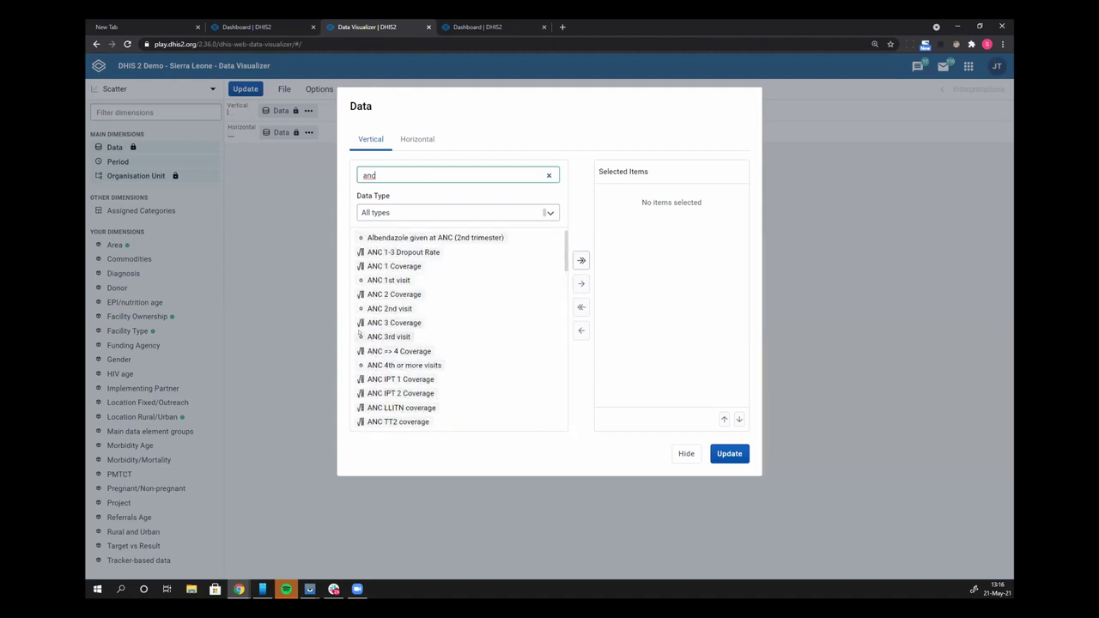
pyautogui.press('BackSpace')
pyautogui.write('d')
pyautogui.press('BackSpace')
pyautogui.write('d')
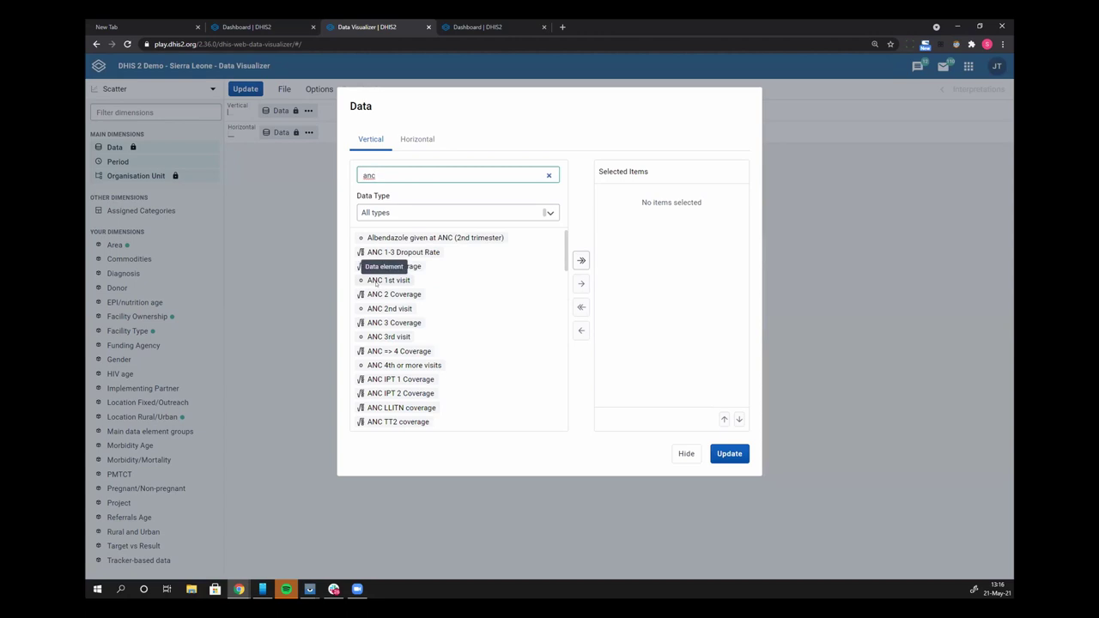
pyautogui.doubleClick(376, 282)
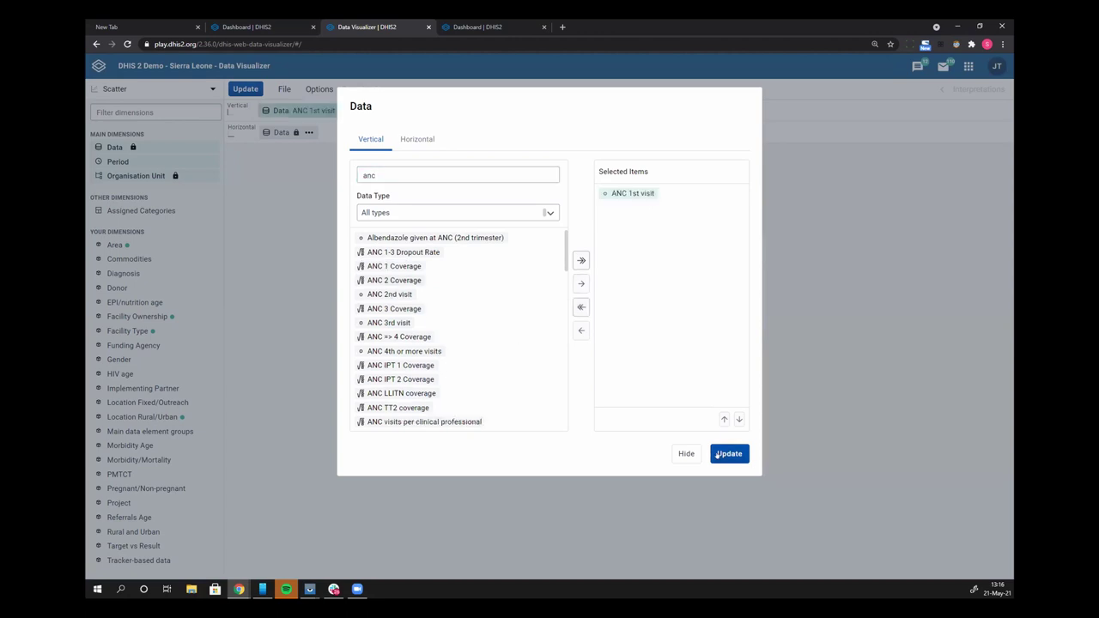
pyautogui.click(718, 455)
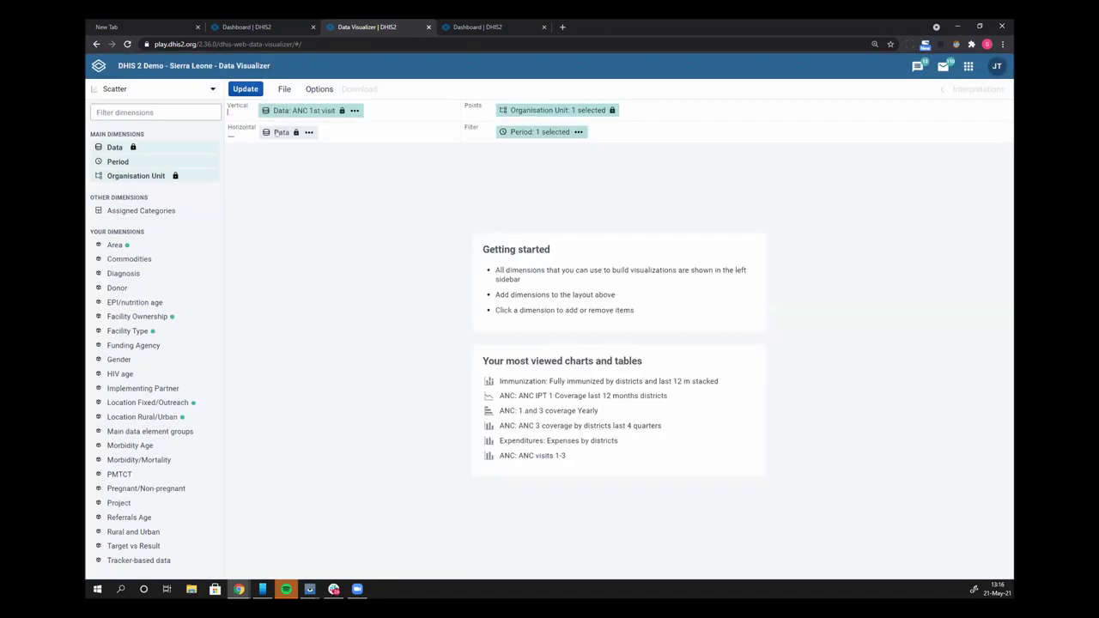
# Assign the ANC 2nd visit data element to the scatter chart's horizontal axis
pyautogui.click(279, 132)
pyautogui.scroll(-2, 389, 300)
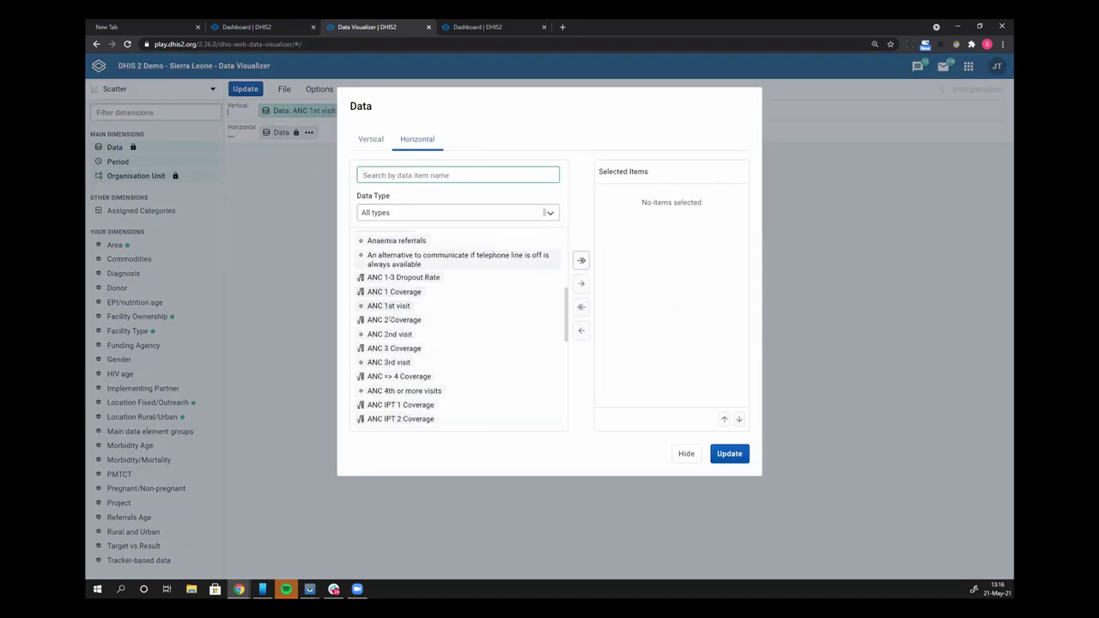
pyautogui.doubleClick(389, 334)
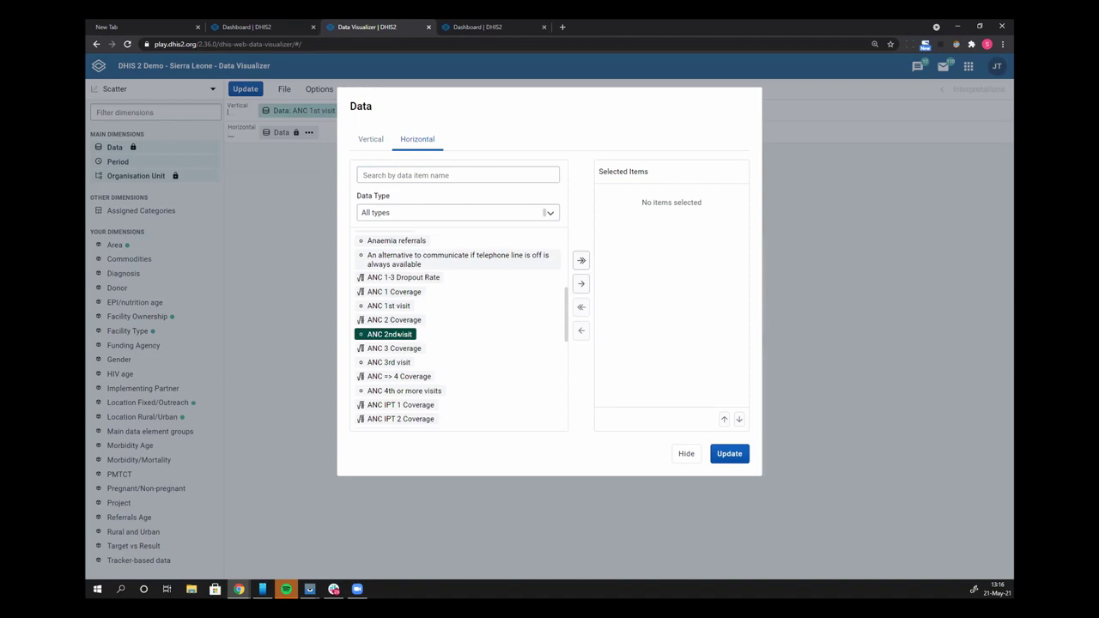
pyautogui.click(729, 454)
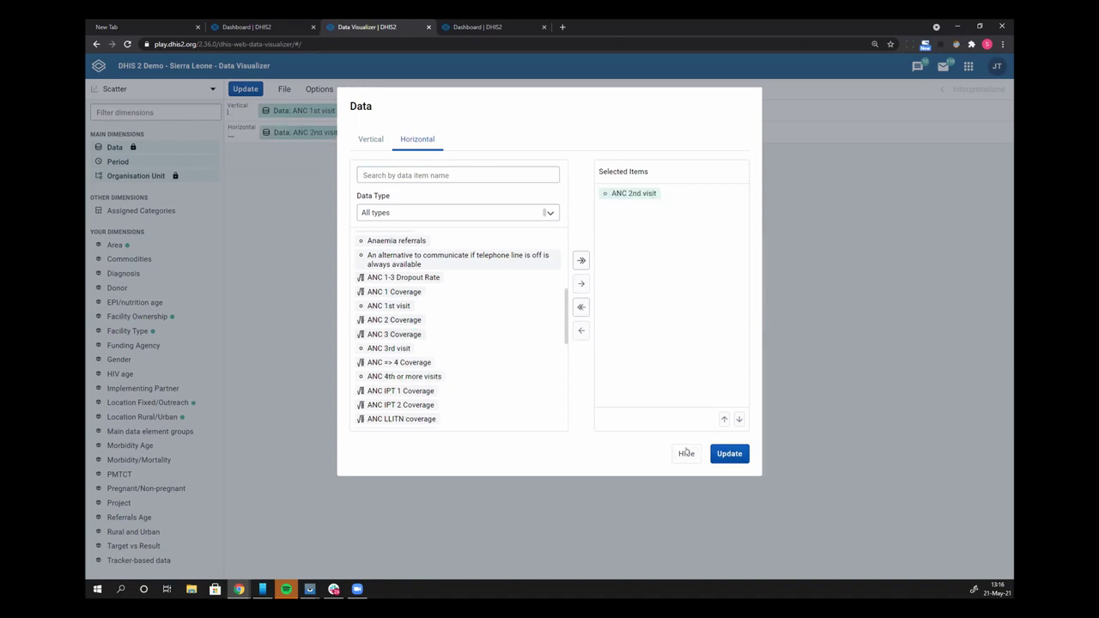
# Set the organisation unit level to Facility within Sierra Leone for the points and update the chart
pyautogui.click(519, 109)
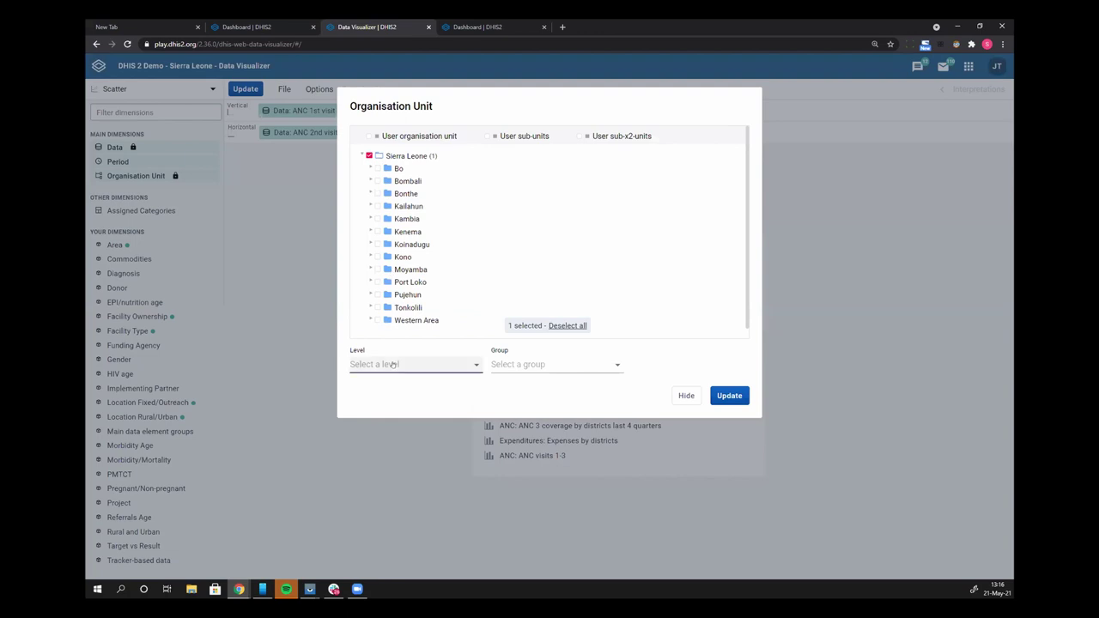
pyautogui.click(393, 364)
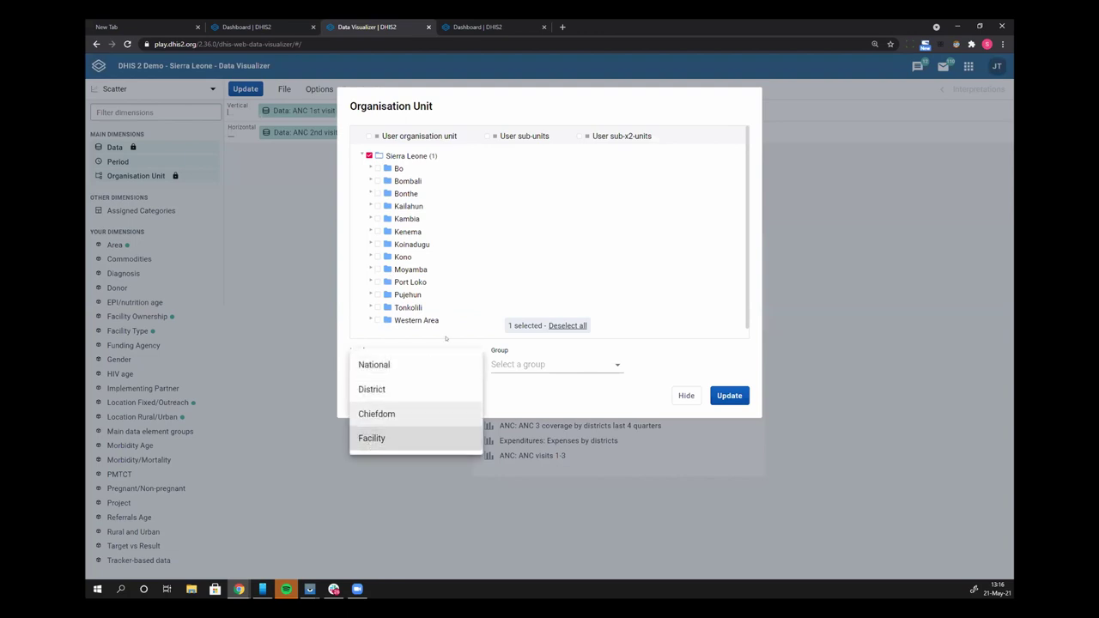
pyautogui.click(371, 438)
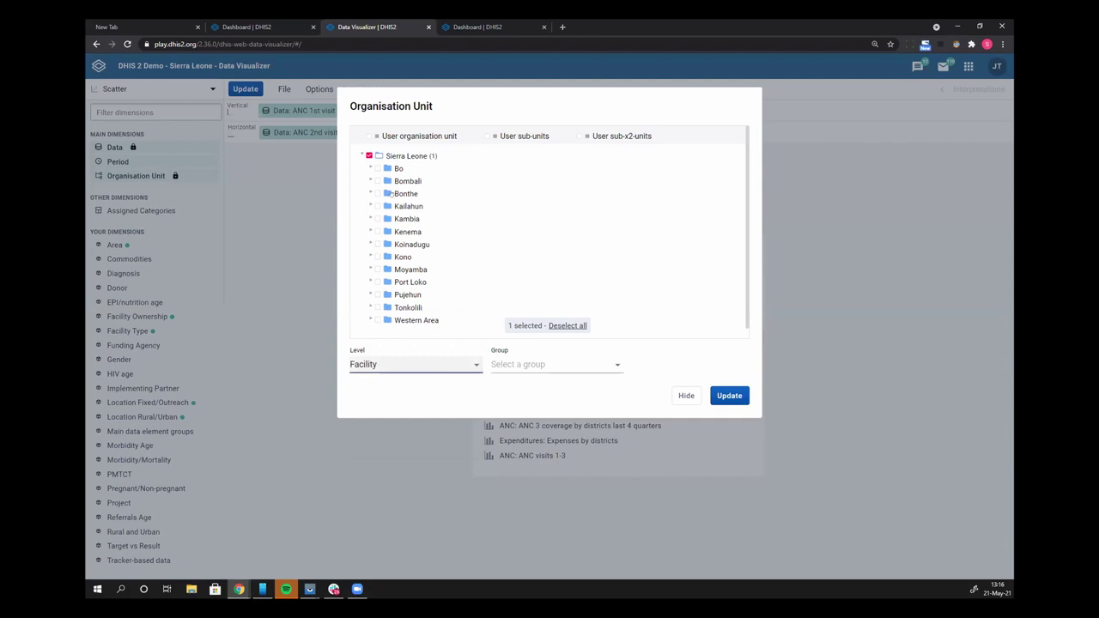
pyautogui.click(730, 398)
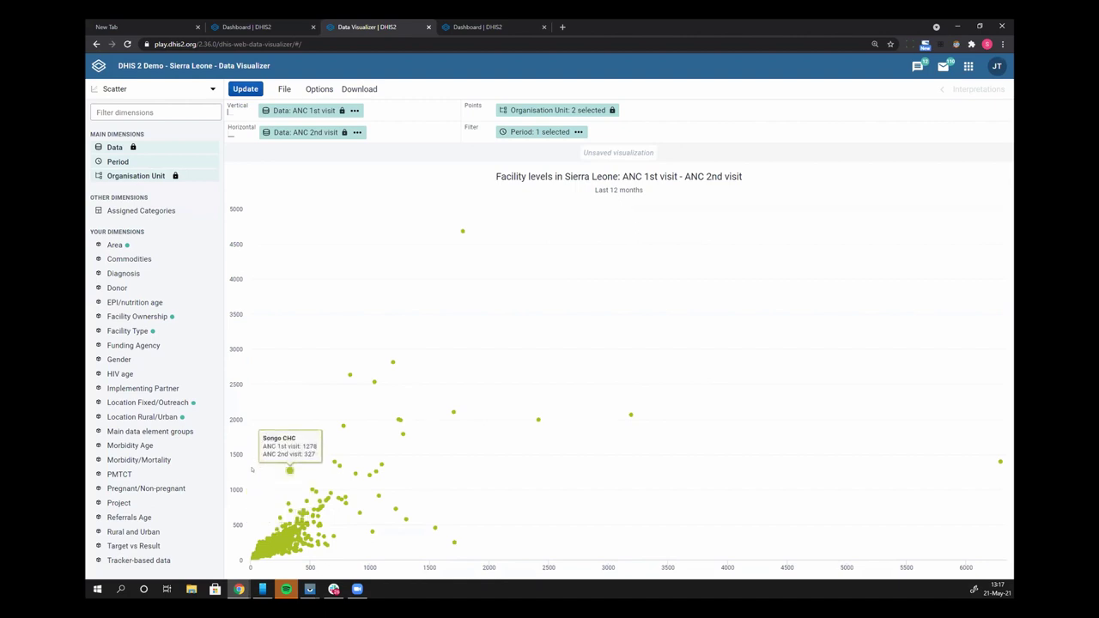
# Zoom progressively into the dense cluster of low-value facilities to examine individual points, and reset the zoom
pyautogui.moveTo(254, 469); pyautogui.dragTo(399, 556)
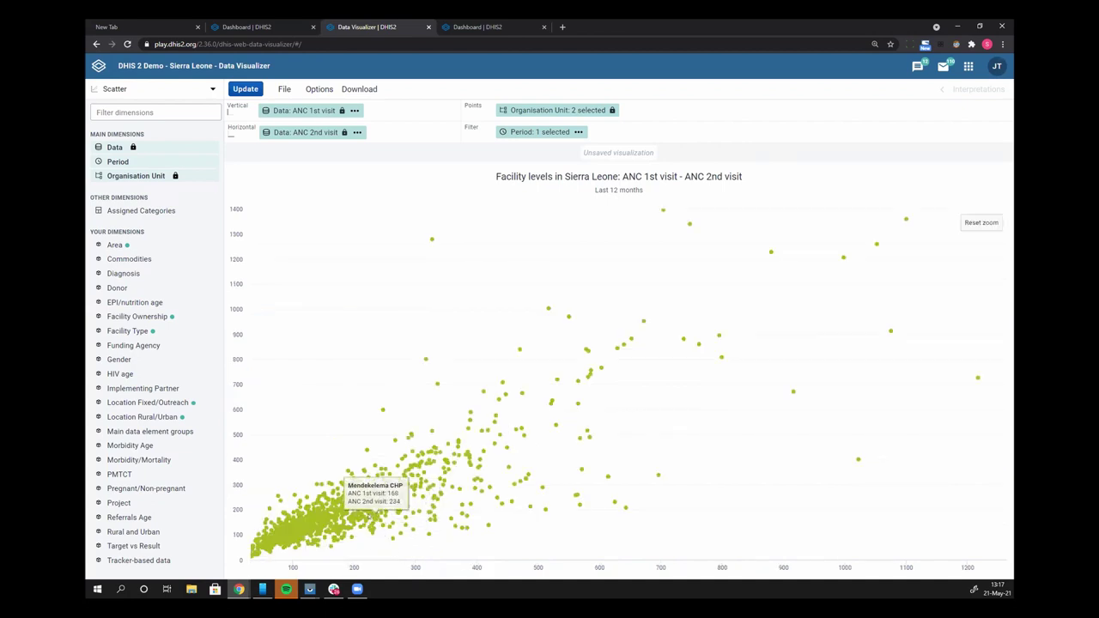
pyautogui.moveTo(255, 393); pyautogui.dragTo(466, 539)
pyautogui.moveTo(283, 373); pyautogui.dragTo(581, 533)
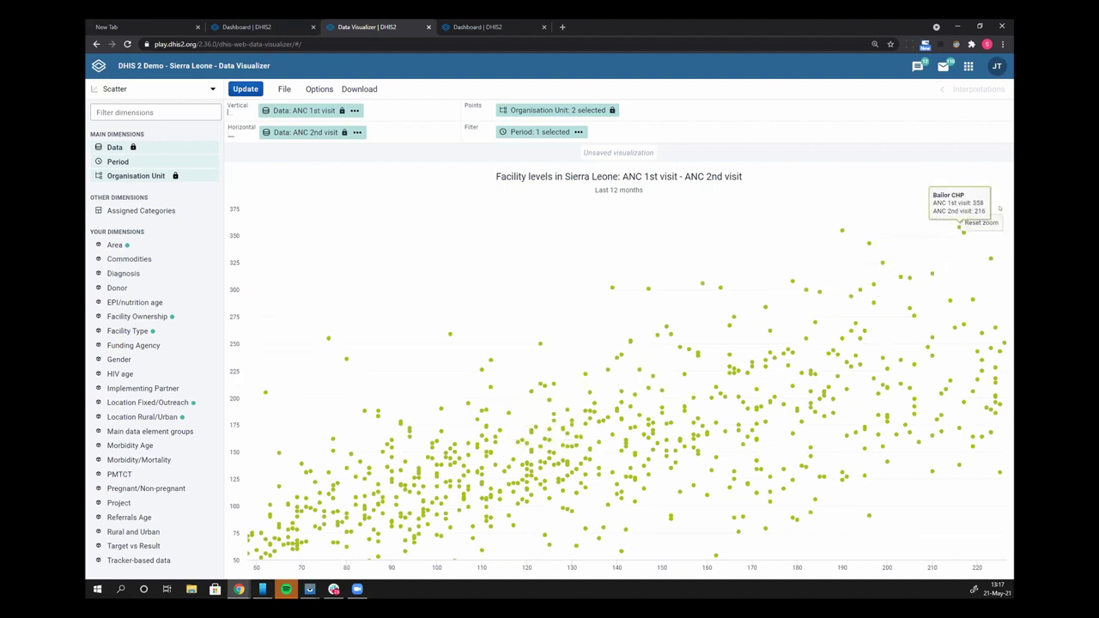
pyautogui.click(995, 224)
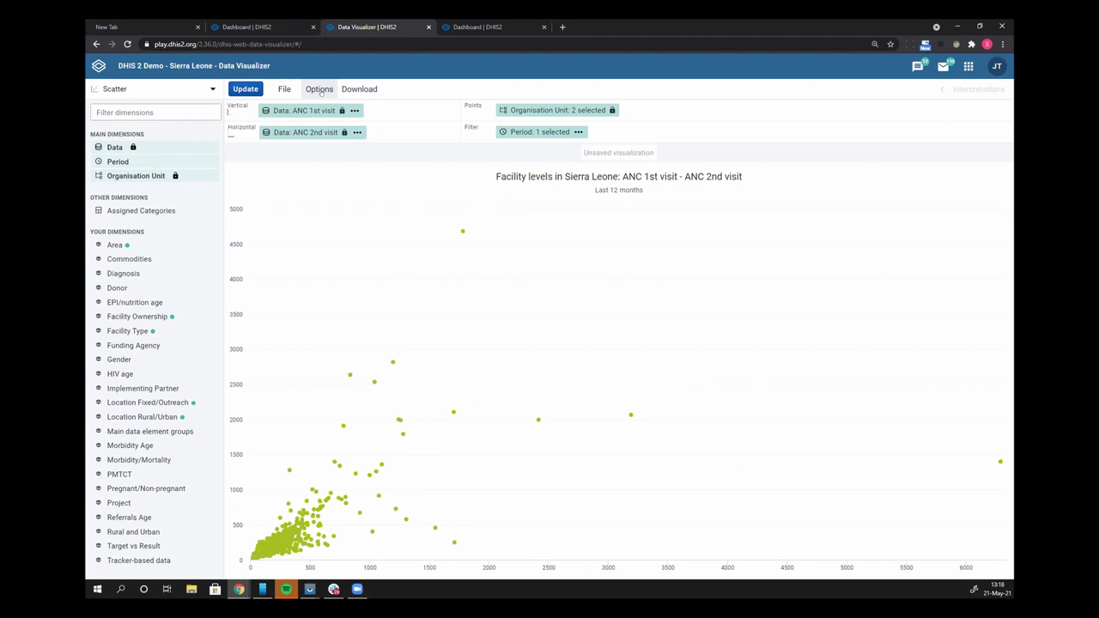
# Enable outlier analysis with the Modified Z-score method and threshold factor 3, add extreme lines at 1%, and update the chart
pyautogui.click(319, 89)
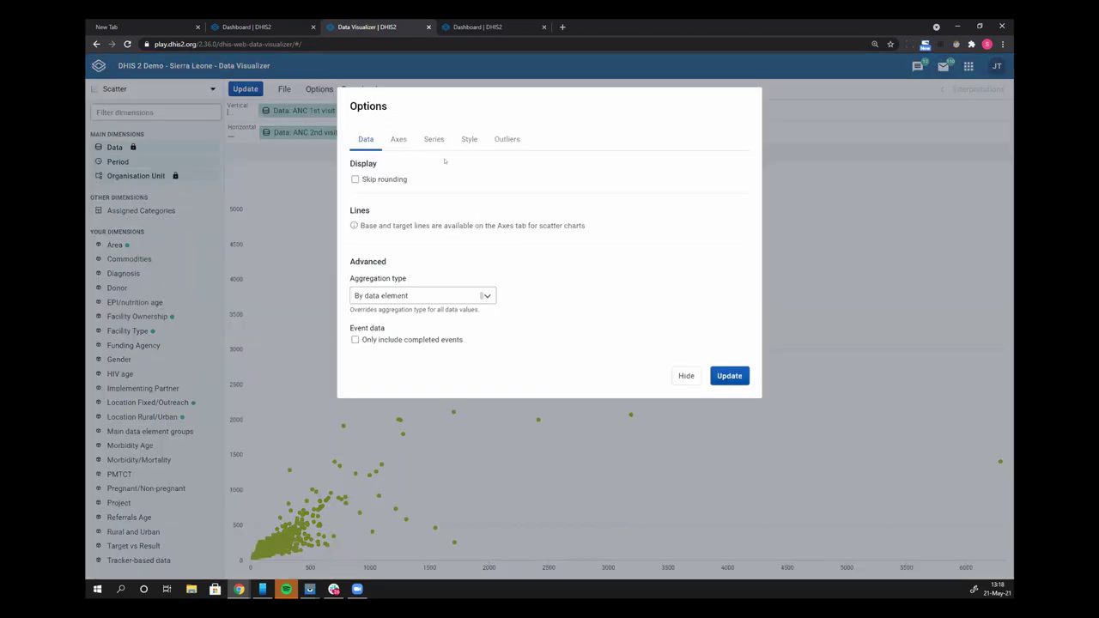
pyautogui.click(505, 140)
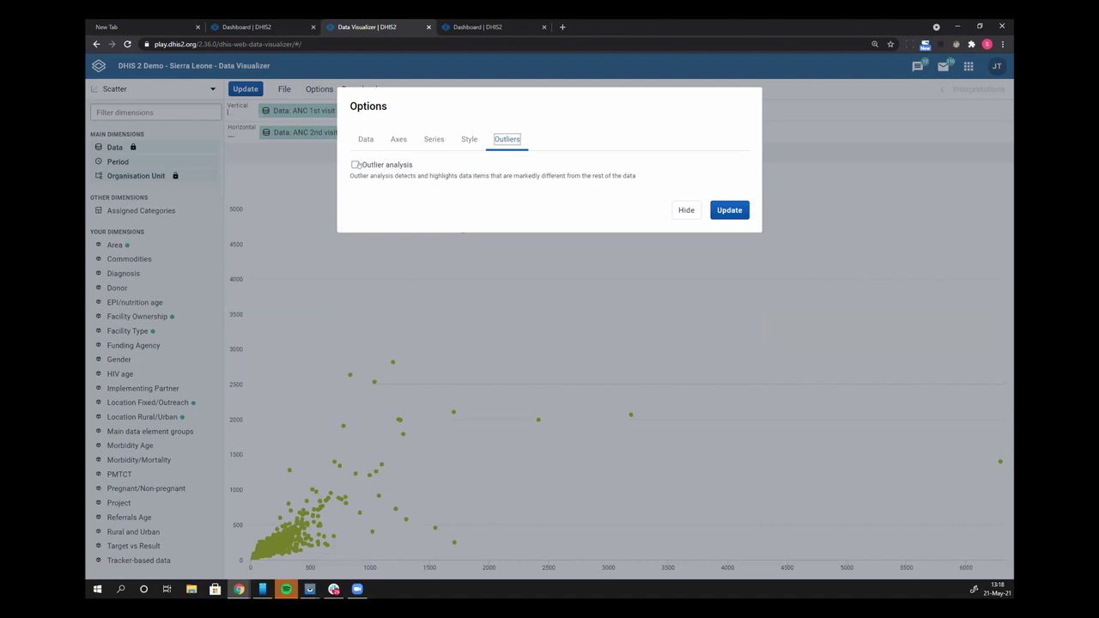
pyautogui.click(356, 165)
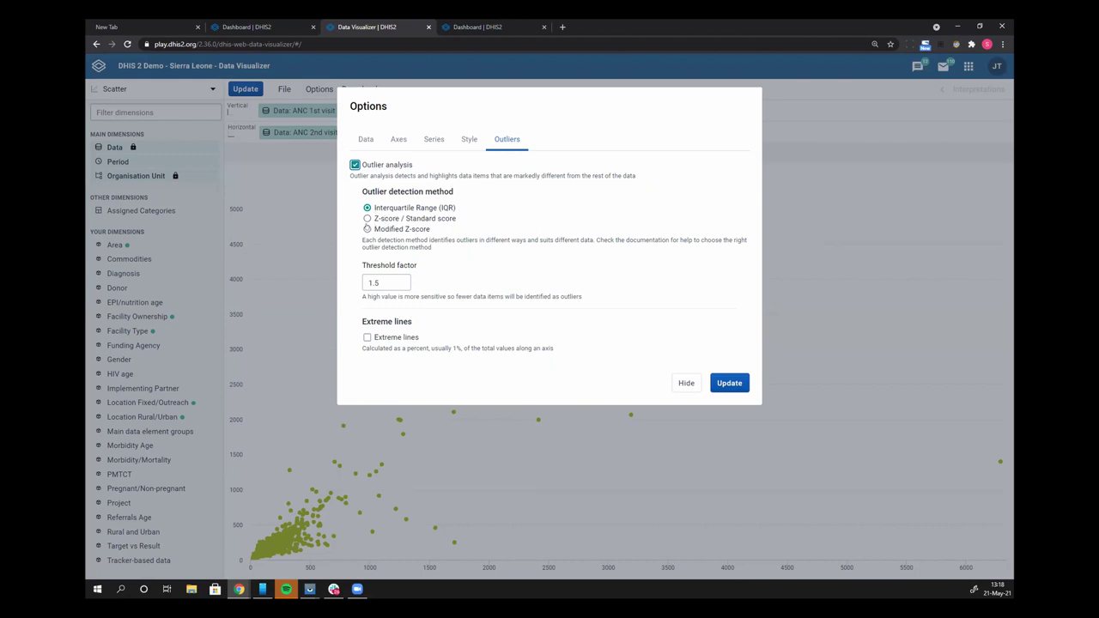
pyautogui.click(367, 229)
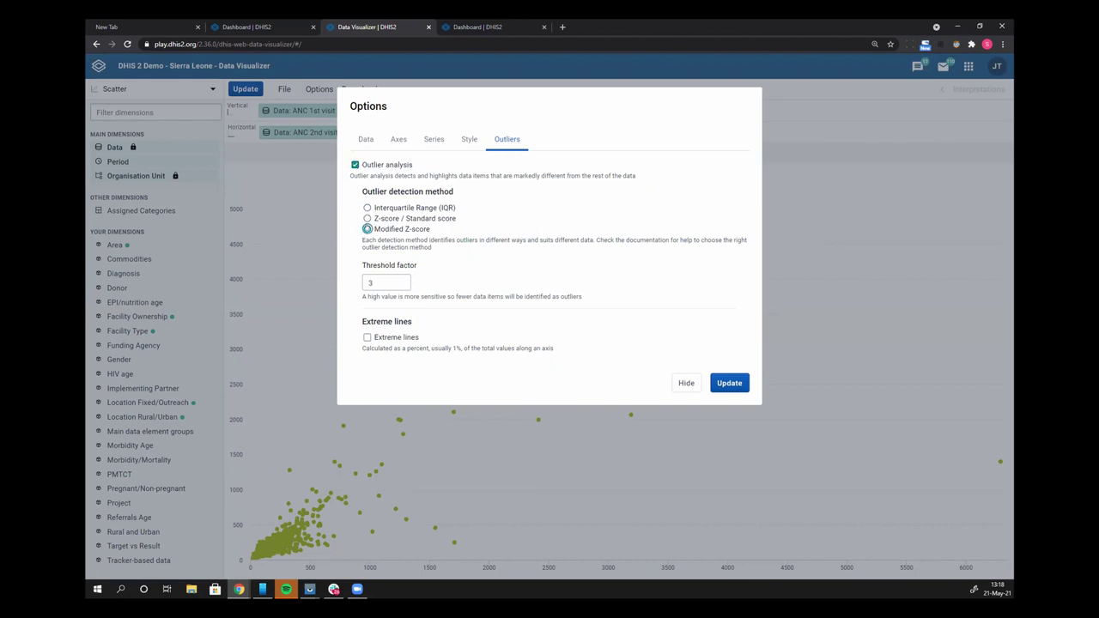
pyautogui.click(376, 280)
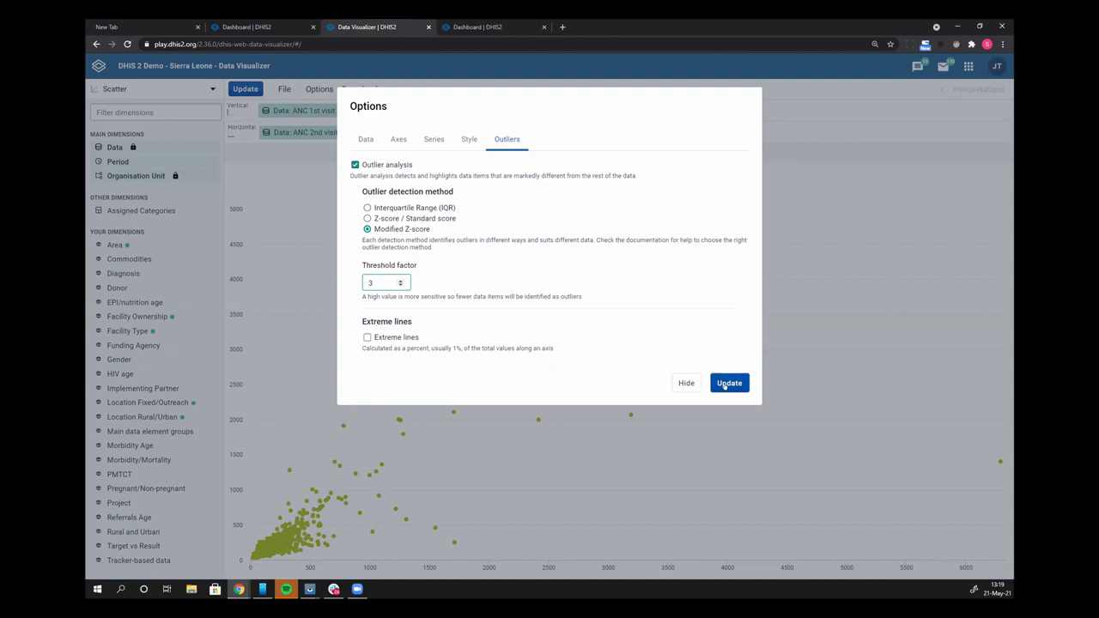
pyautogui.click(366, 337)
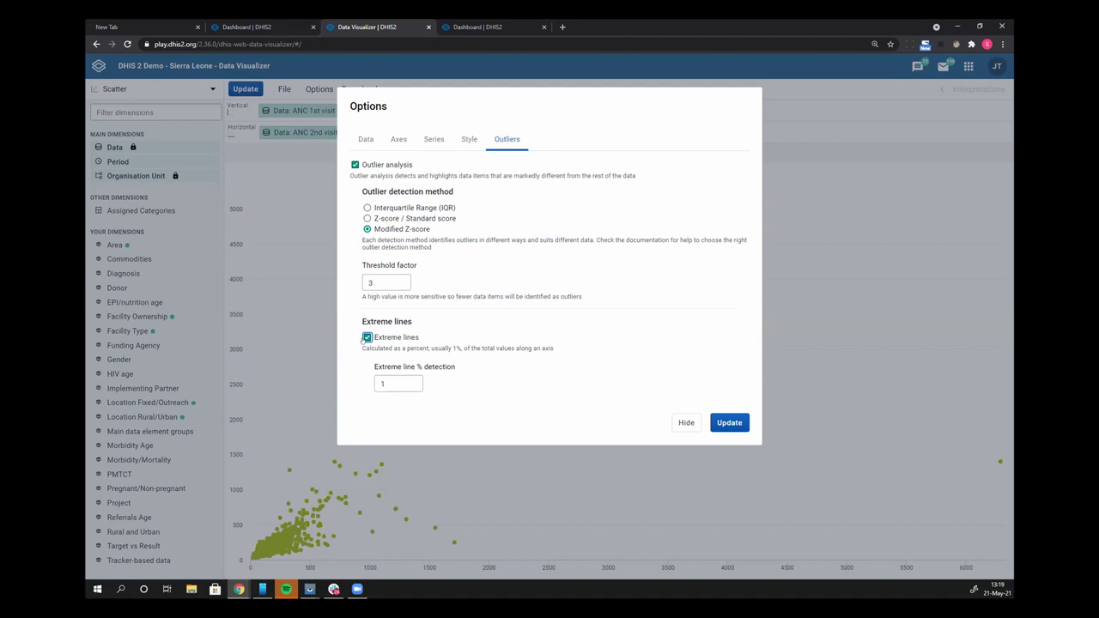
pyautogui.click(723, 423)
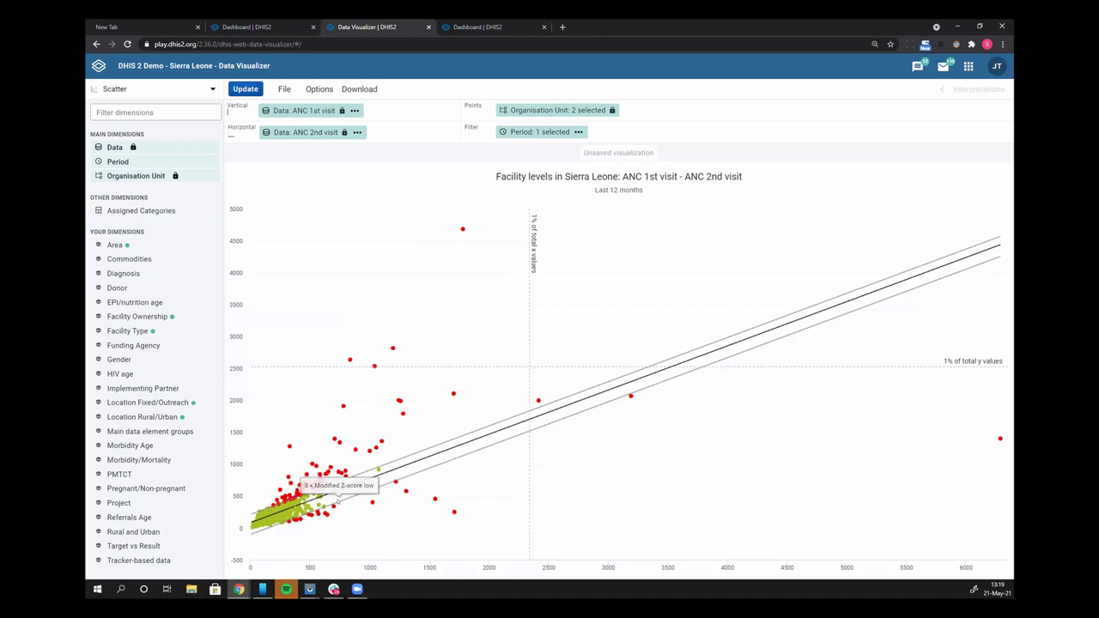
# Zoom in on the outliers around the Modified Z-score lines, inspect a facility's visit values, and reset the zoom
pyautogui.moveTo(266, 465)
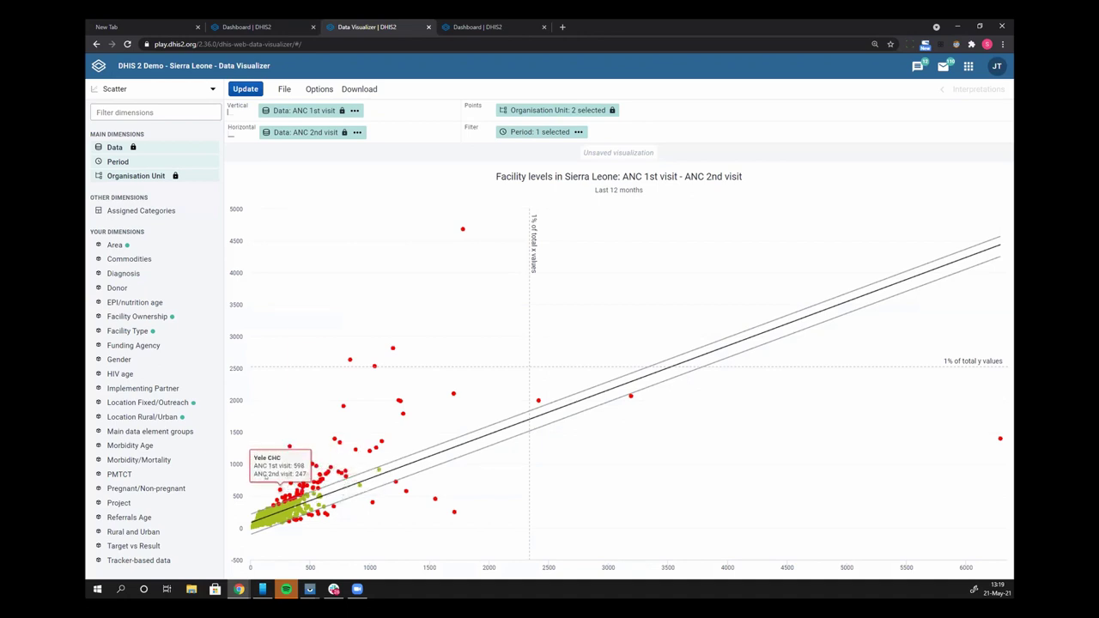
pyautogui.moveTo(266, 474); pyautogui.dragTo(386, 522)
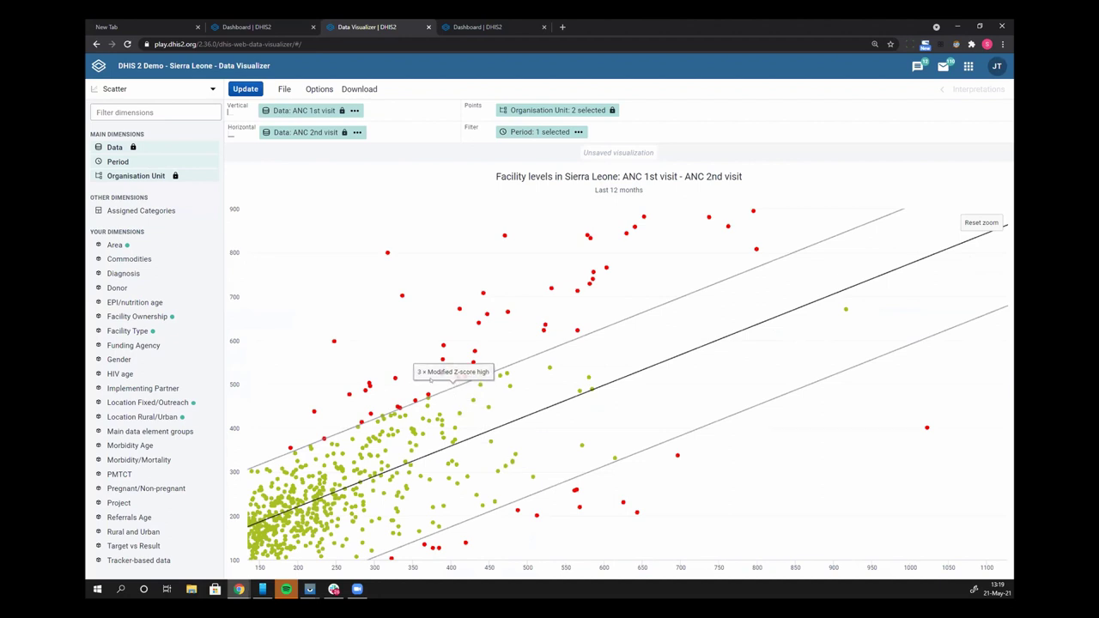
pyautogui.moveTo(443, 347)
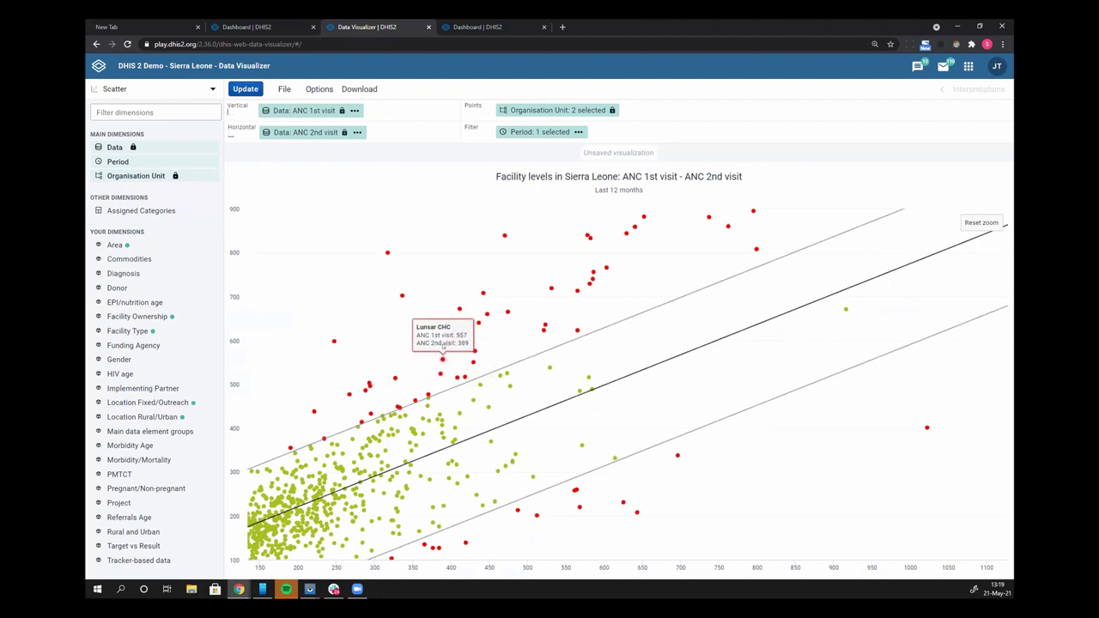
pyautogui.click(980, 226)
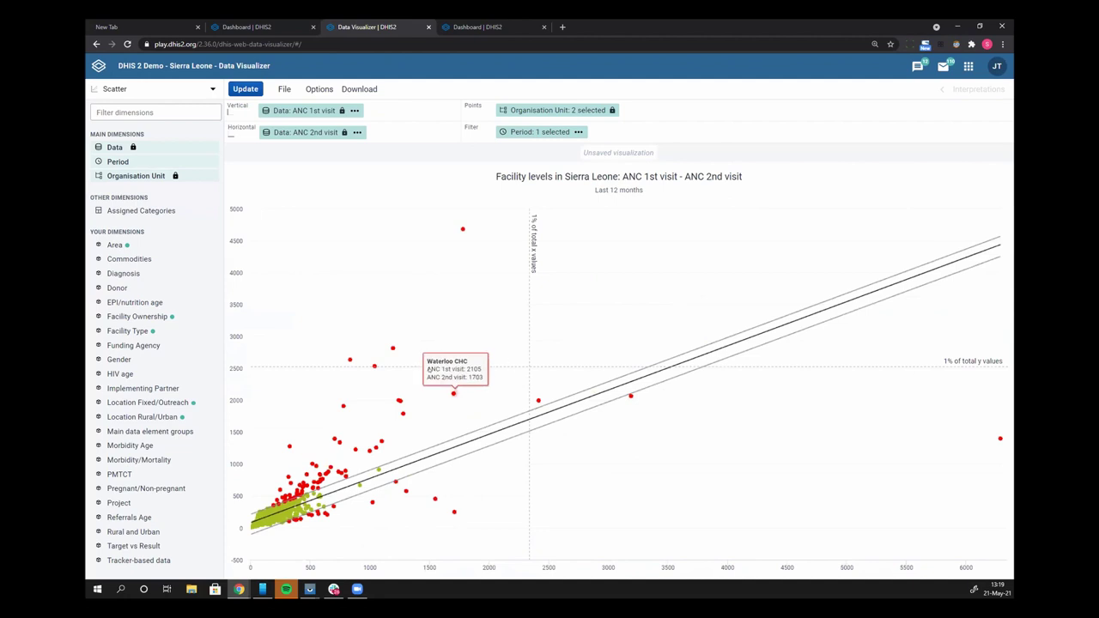